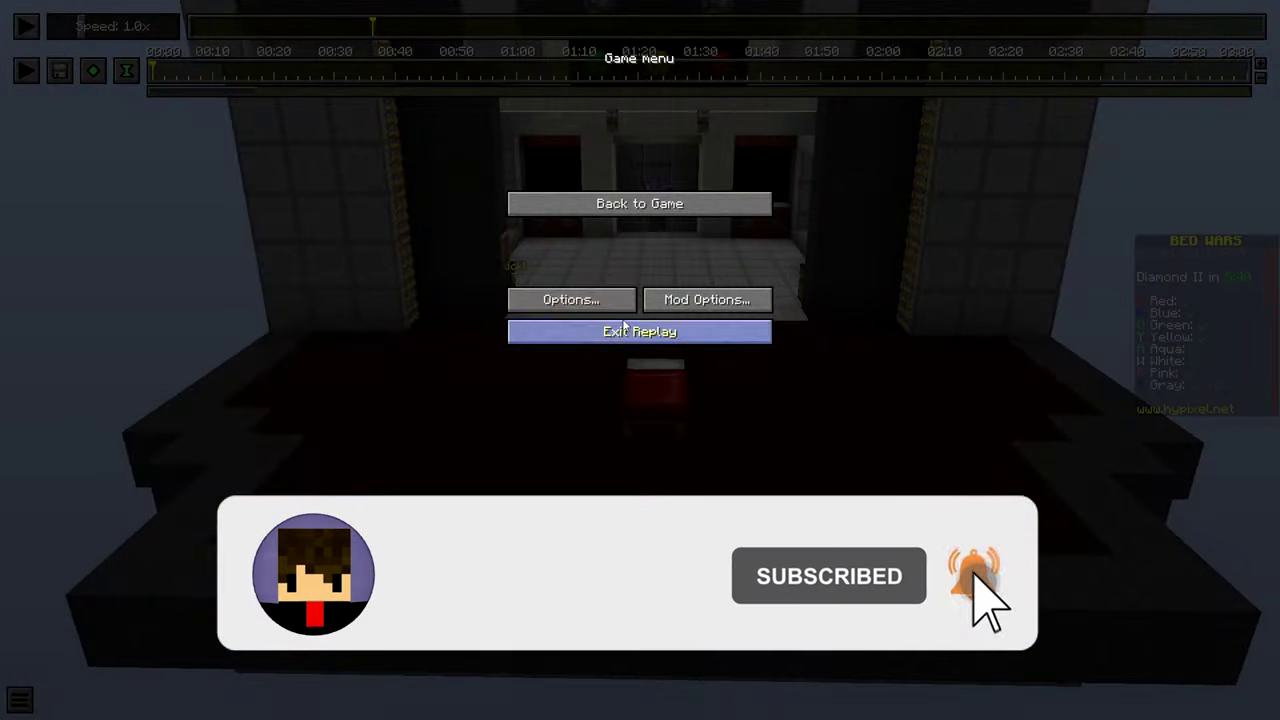
# - Frame the base and its bed from the front and add time and position keyframes at 00:00 on the camera path timeline
pyautogui.click(608, 301)
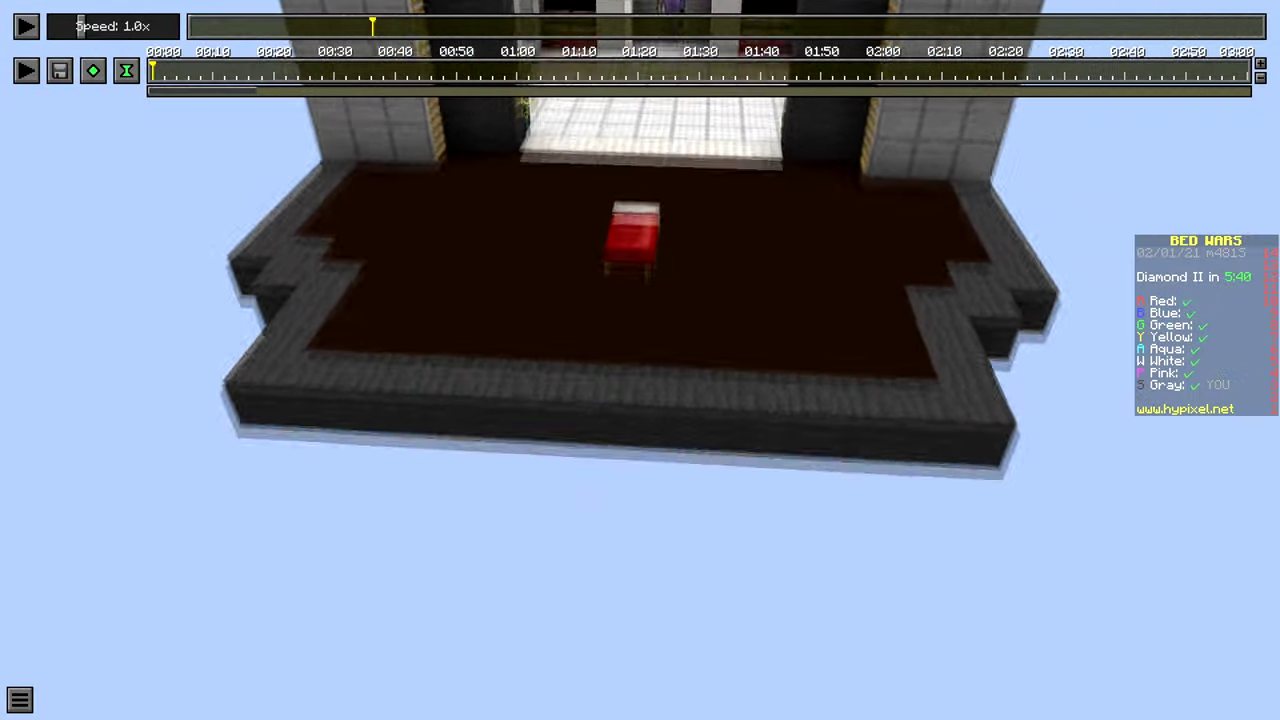
pyautogui.press('w')
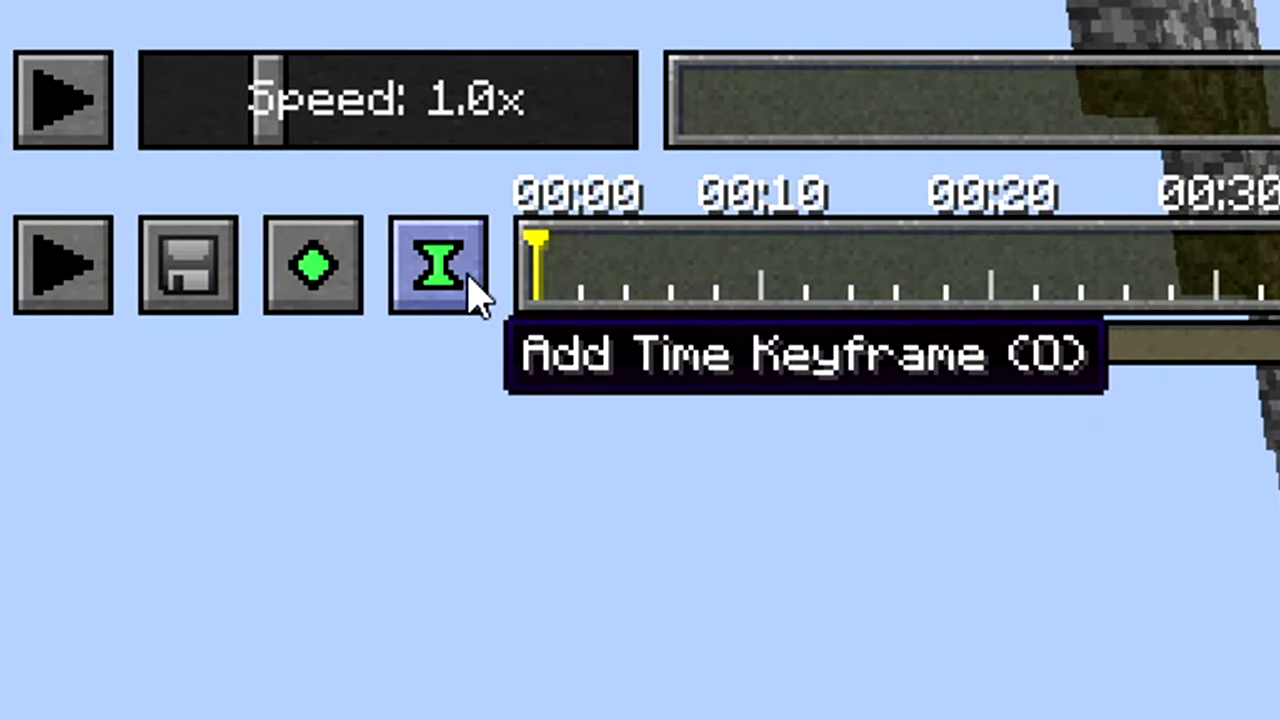
pyautogui.click(480, 300)
pyautogui.click(314, 275)
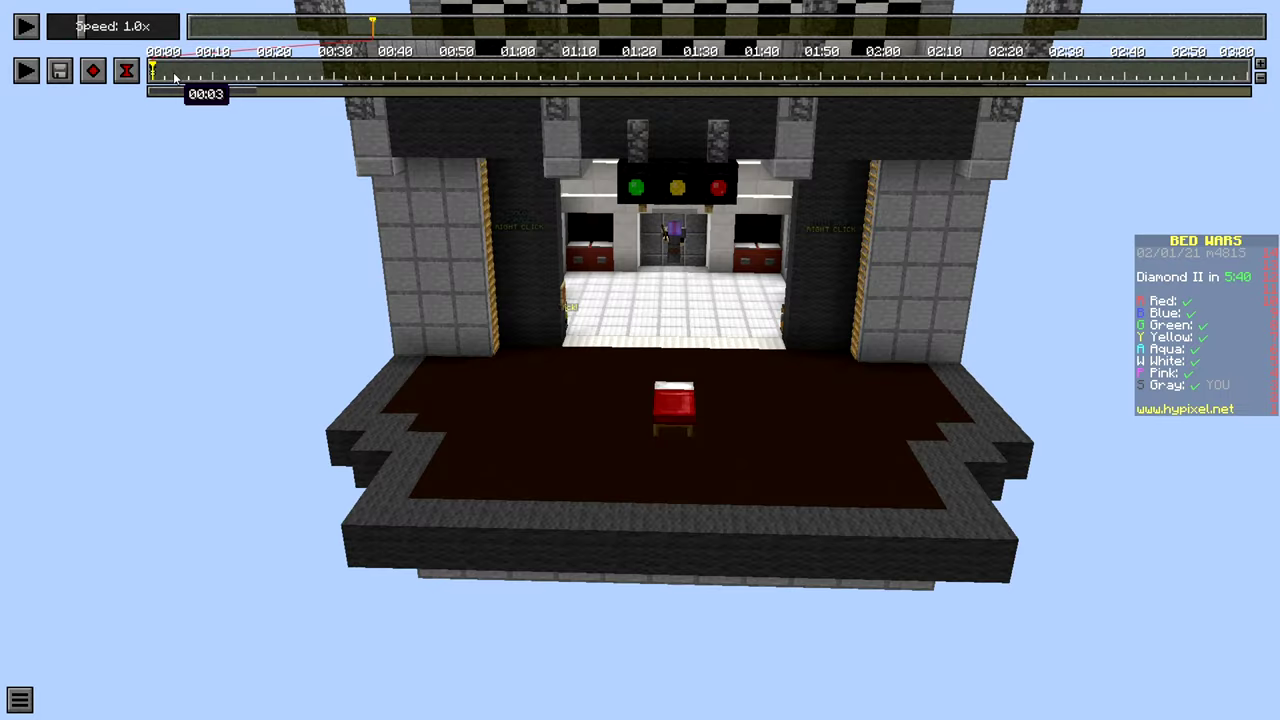
# - Move the camera closer to the base with the keyframe cursor further along, and play the replay until wooden planks surround the bed
pyautogui.click(201, 76)
pyautogui.press('w')
pyautogui.press('a')
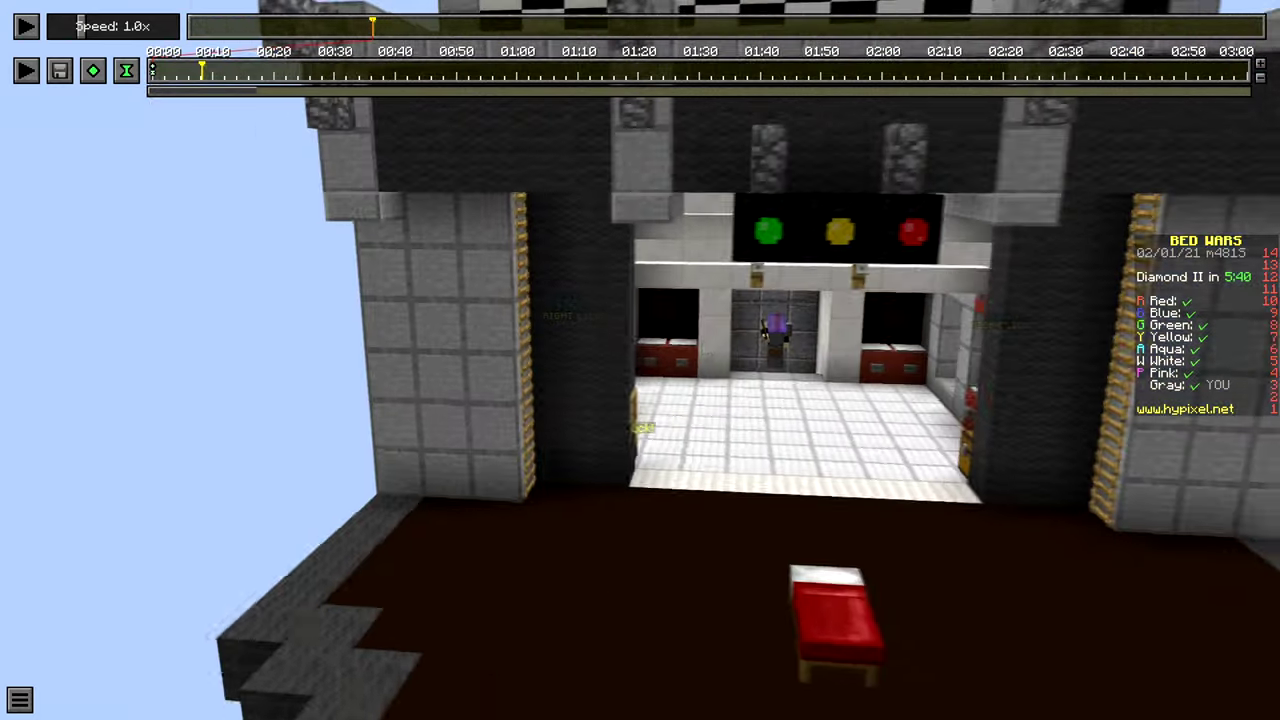
pyautogui.click(22, 22)
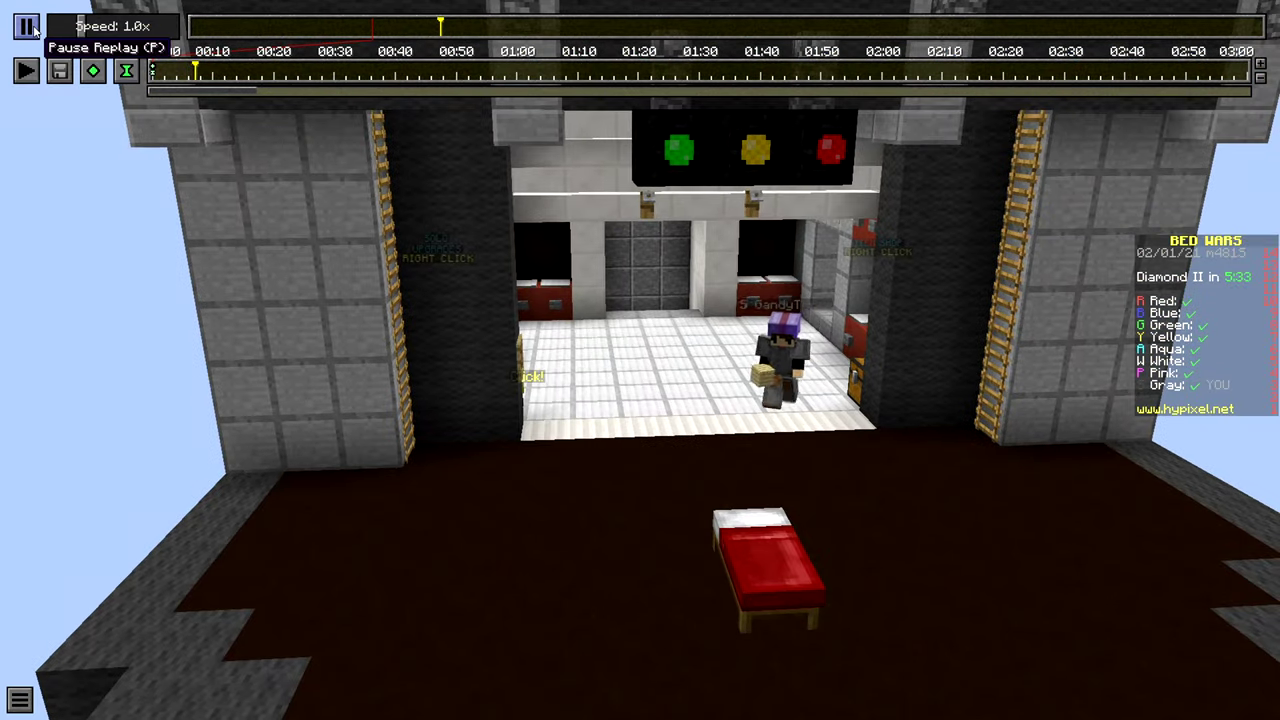
pyautogui.click(31, 27)
pyautogui.click(27, 26)
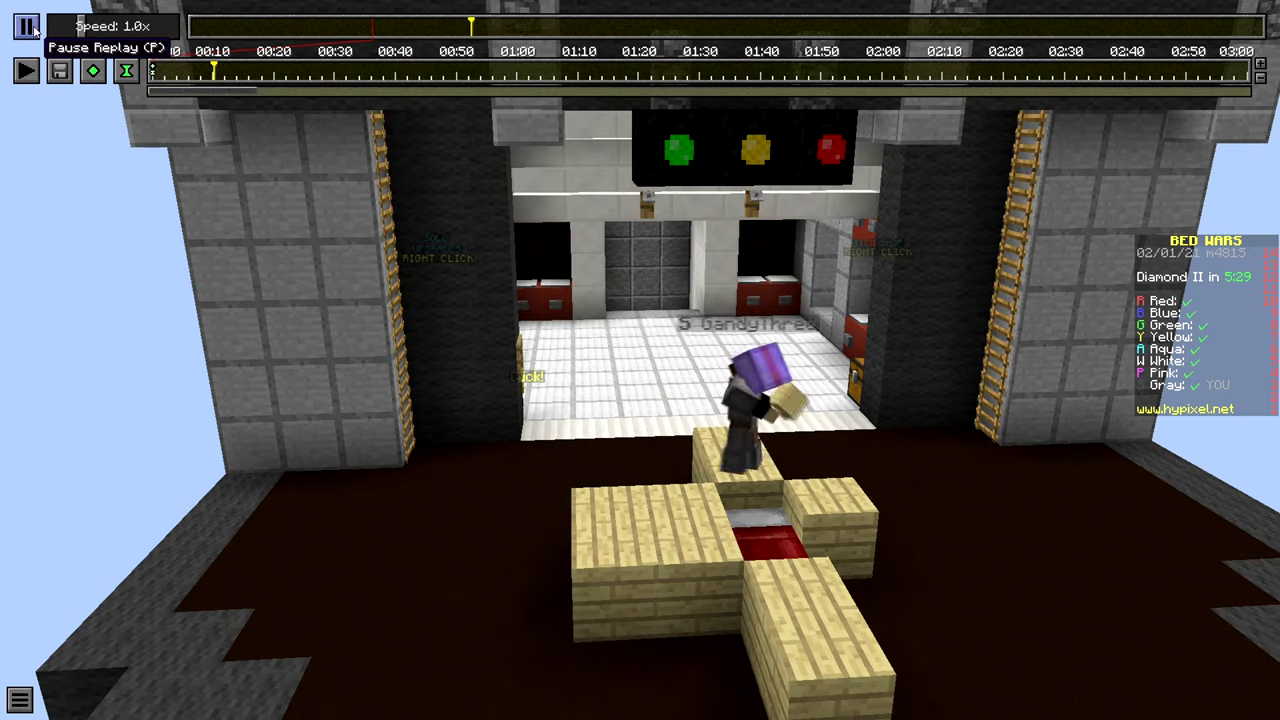
pyautogui.click(27, 26)
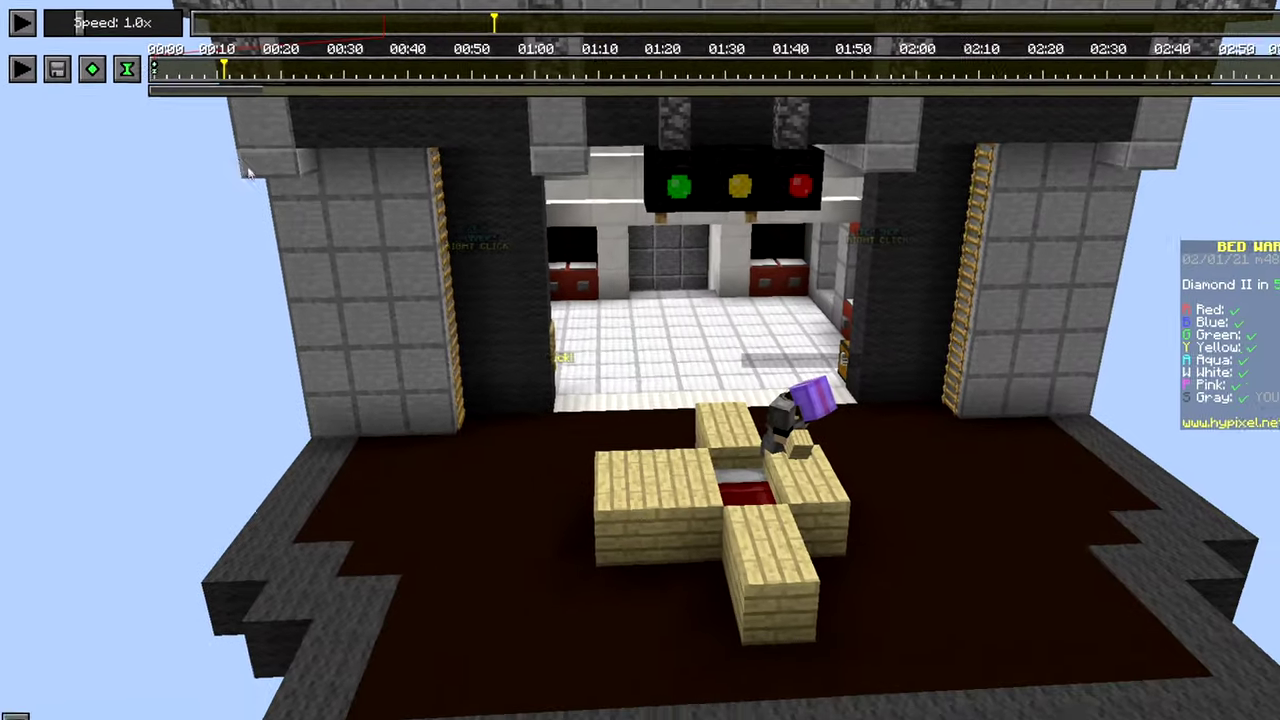
# - Show the list of replay control bindings, review it and hide it again
pyautogui.click(248, 170)
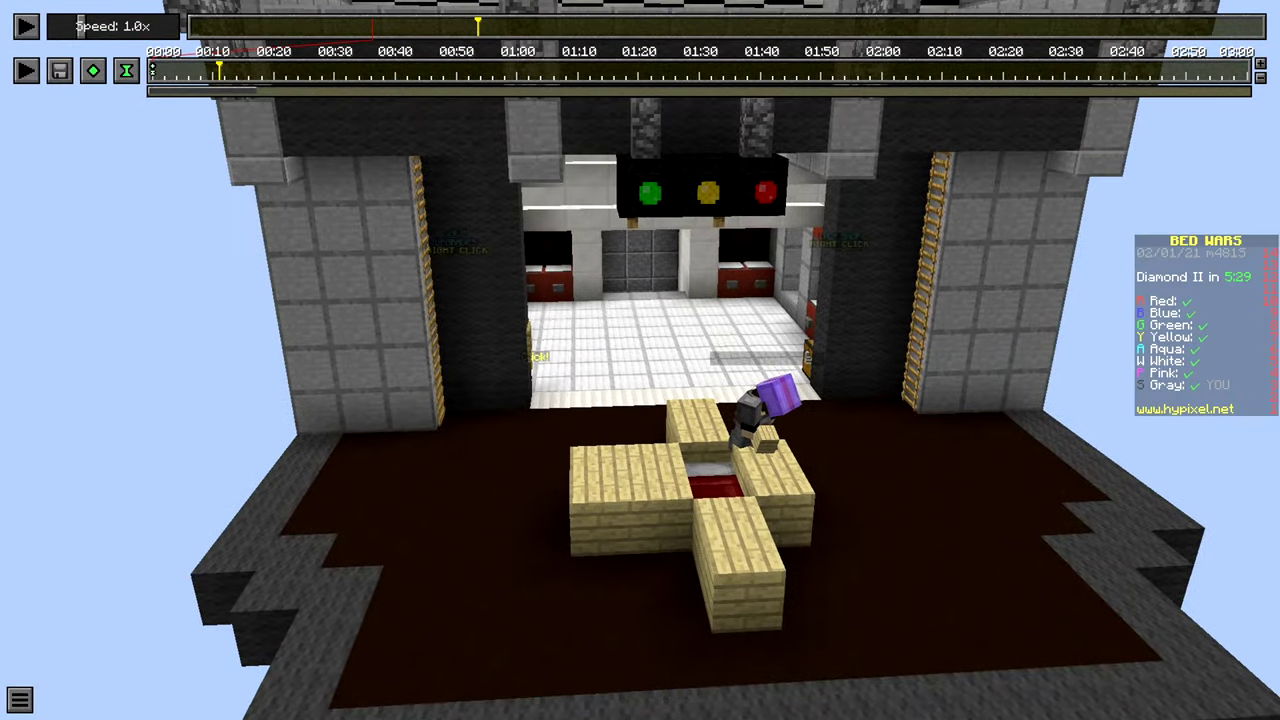
pyautogui.press('t')
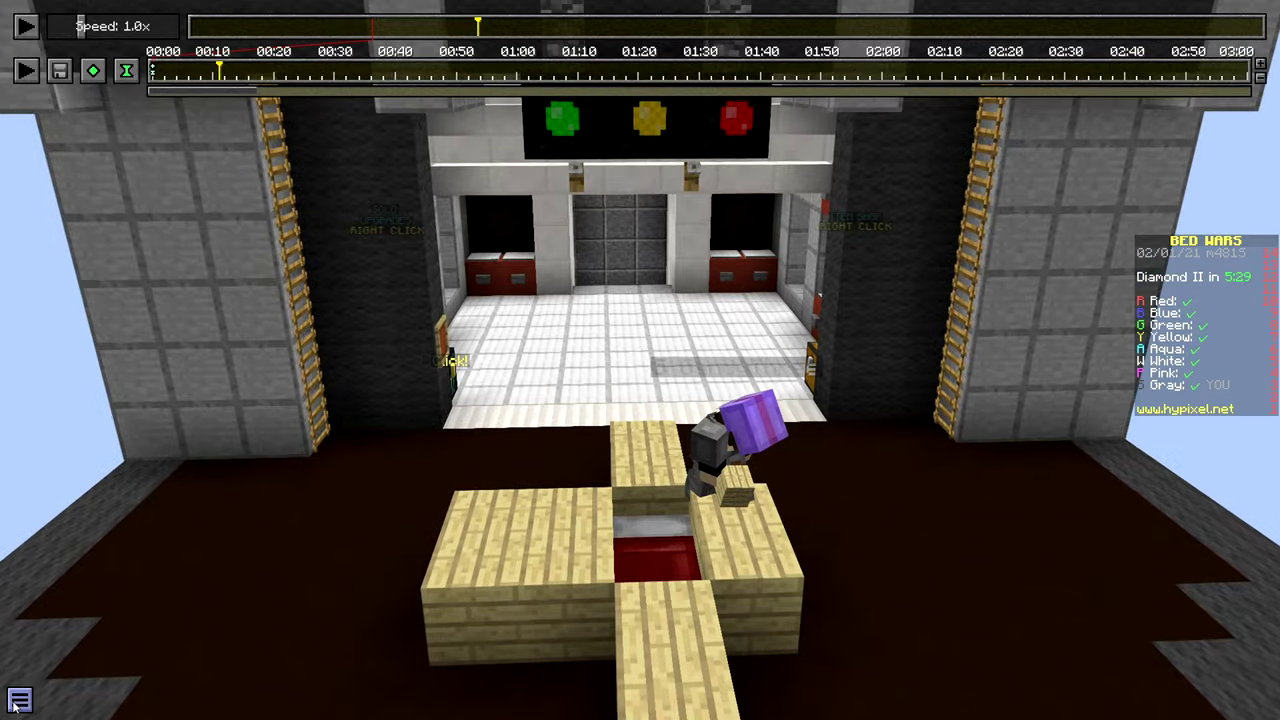
pyautogui.click(19, 698)
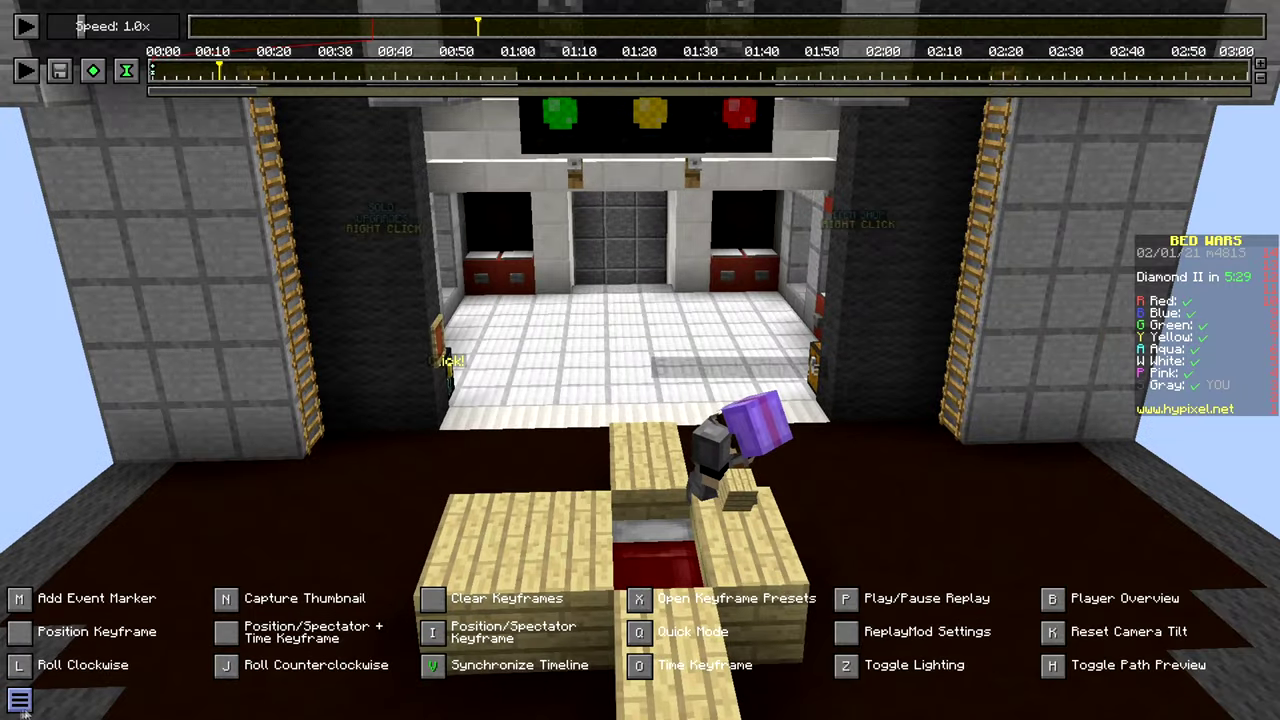
pyautogui.click(24, 697)
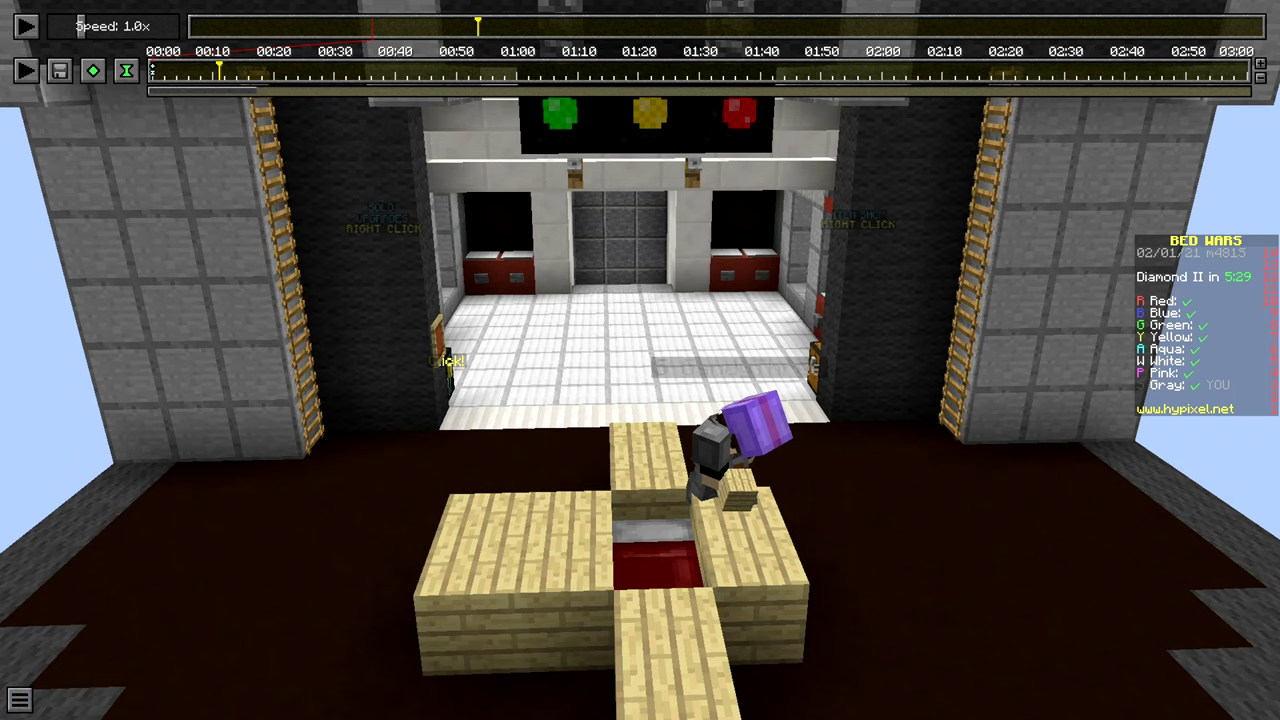
# - Try the camera's roll and tilt reset, and leave the view rolled clockwise and closer to the player on the planks
pyautogui.press('l')
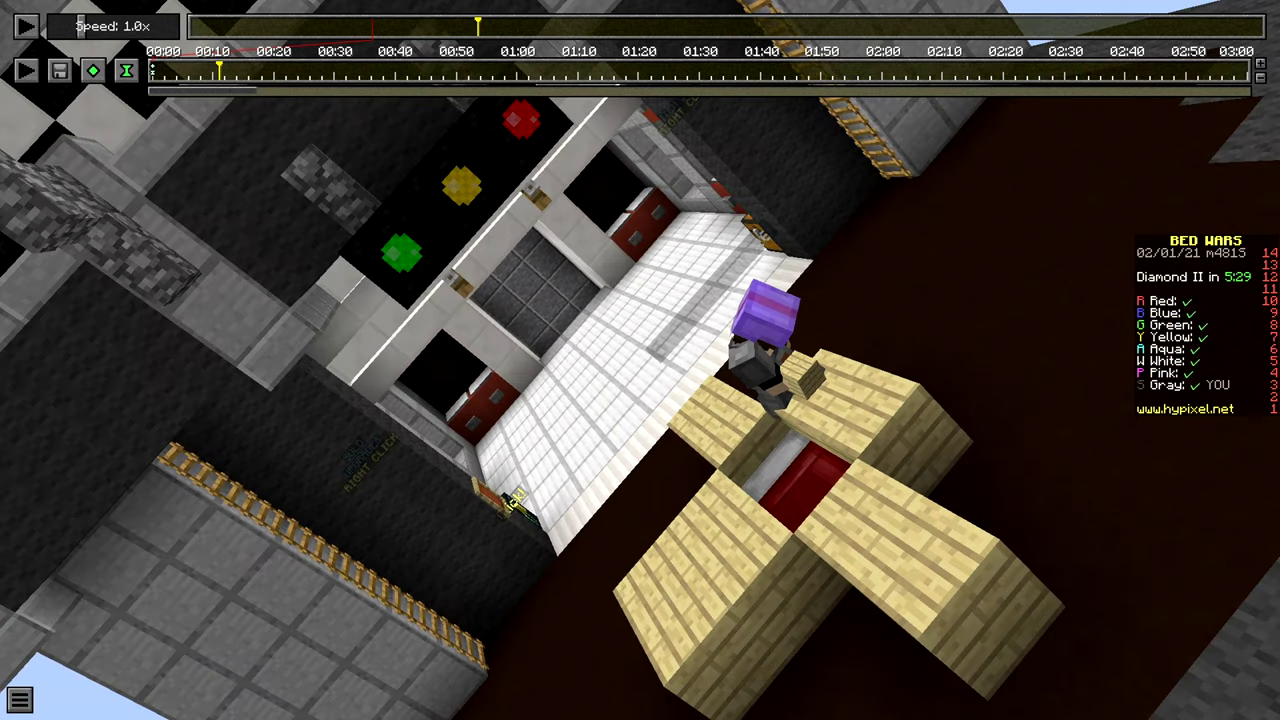
pyautogui.press('j')
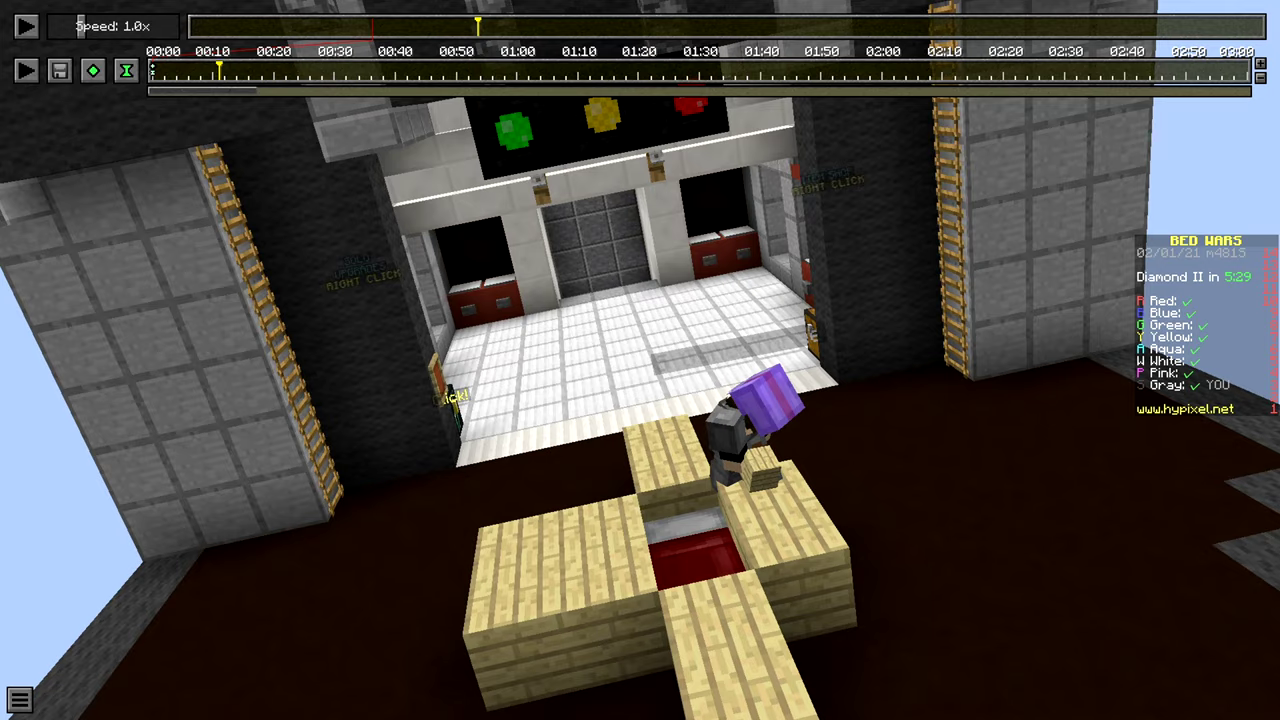
pyautogui.press('k')
pyautogui.press('l')
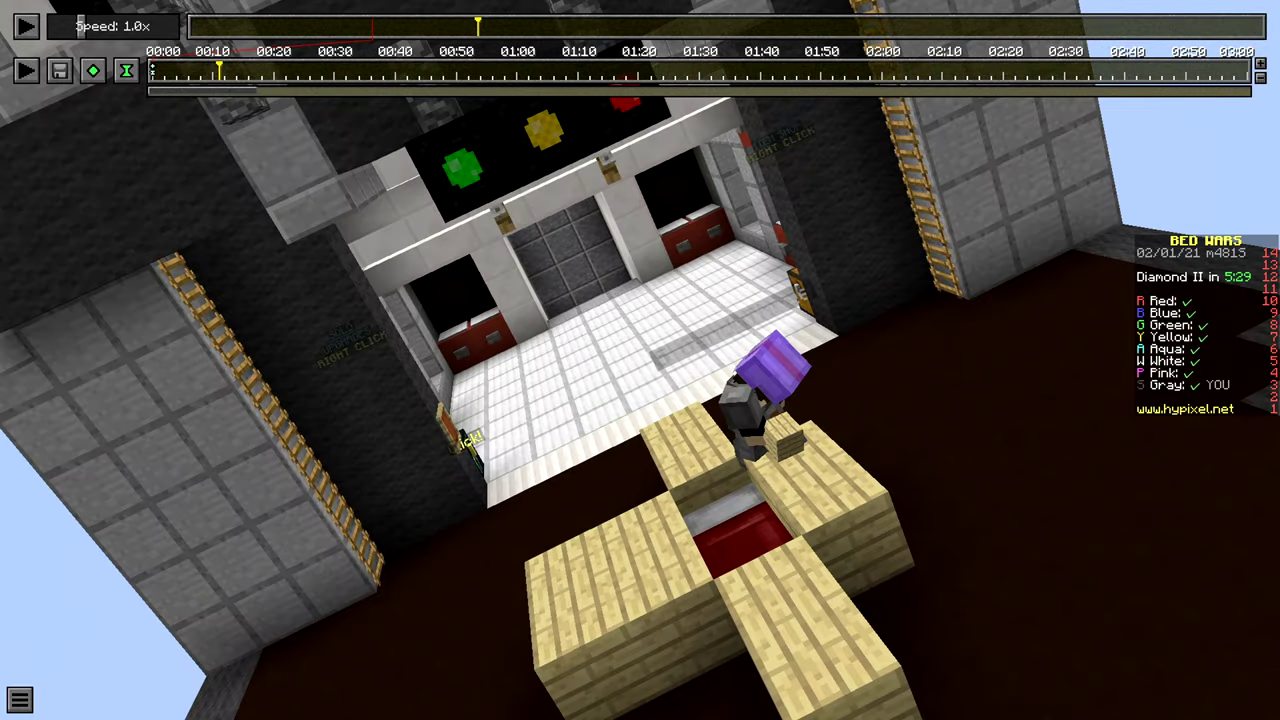
pyautogui.press('w')
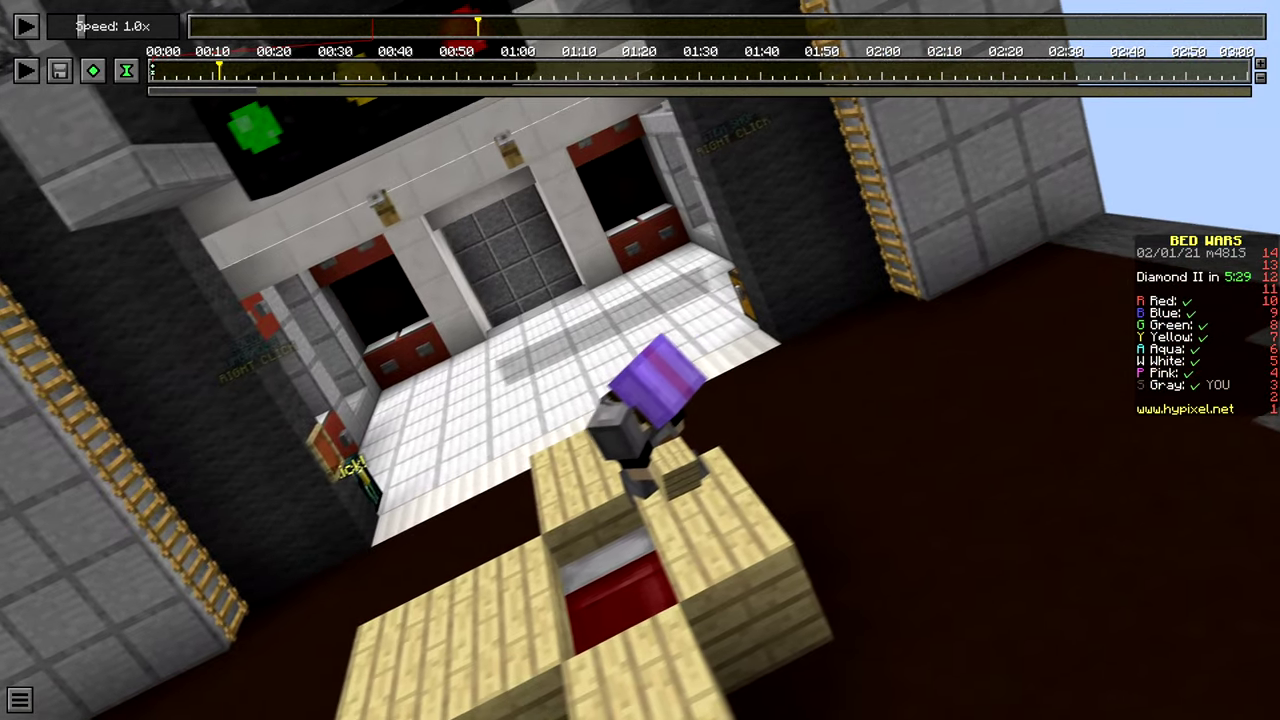
pyautogui.press('t')
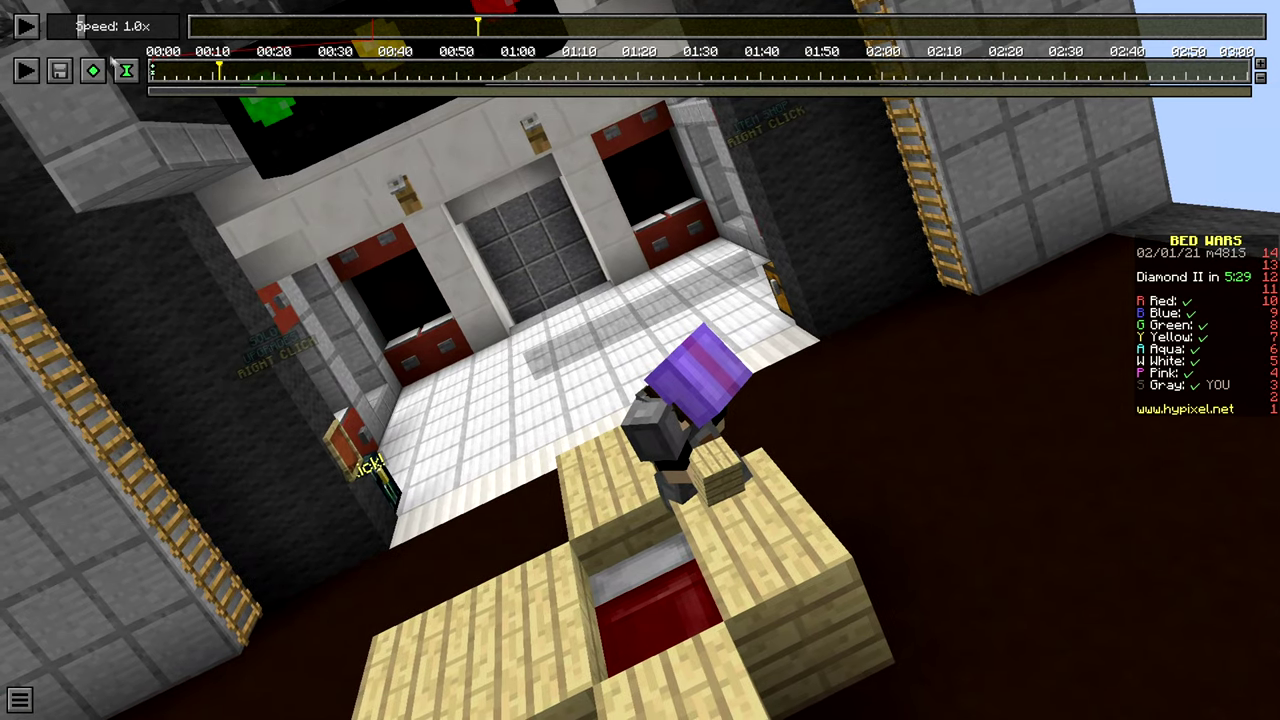
# - Add time and position keyframes at about 00:11, play the camera path, and return the keyframe cursor to 00:00
pyautogui.click(126, 71)
pyautogui.click(93, 71)
pyautogui.moveTo(219, 72); pyautogui.dragTo(1, 88)
pyautogui.click(26, 70)
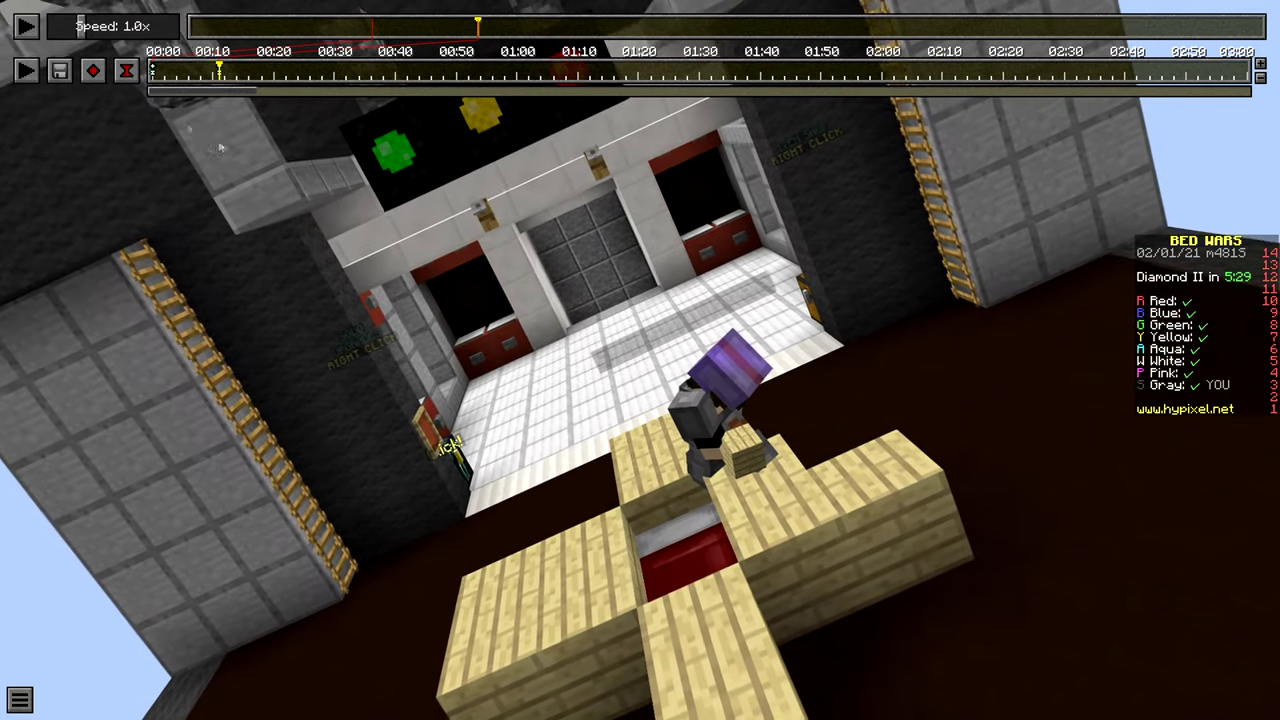
pyautogui.click(152, 70)
pyautogui.press('t')
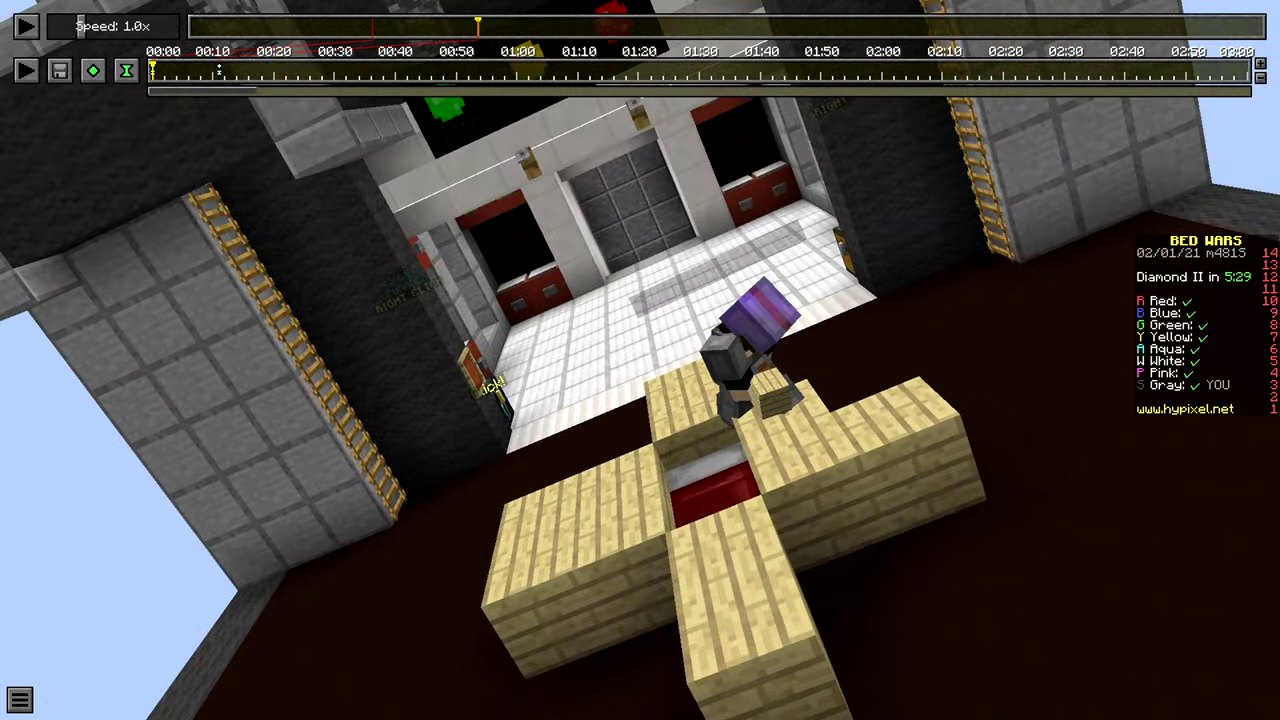
# - Turn on shaders for the replay in the game's graphics options
pyautogui.press('Escape')
pyautogui.click(571, 295)
pyautogui.click(531, 254)
pyautogui.click(530, 282)
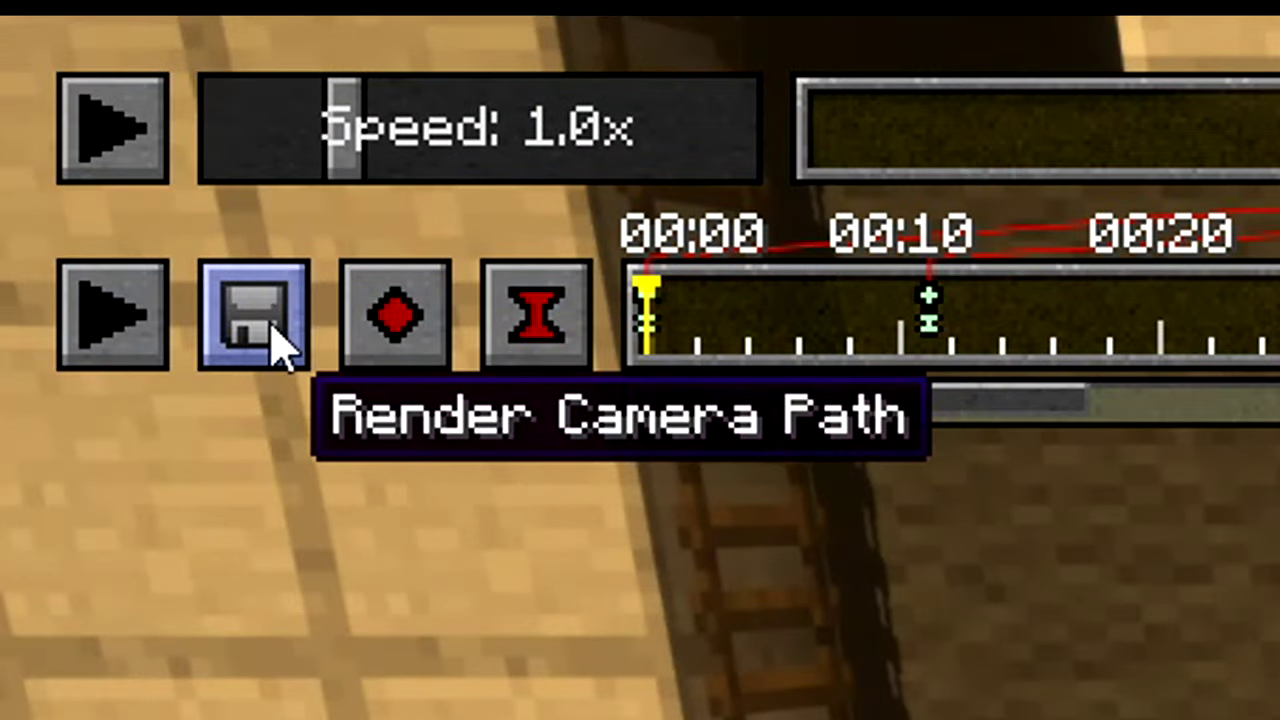
# - Render the camera path with Default Rendering as a custom-bitrate MP4 at 1920 × 816, 80 mbps and 120 frames per second
pyautogui.click(62, 72)
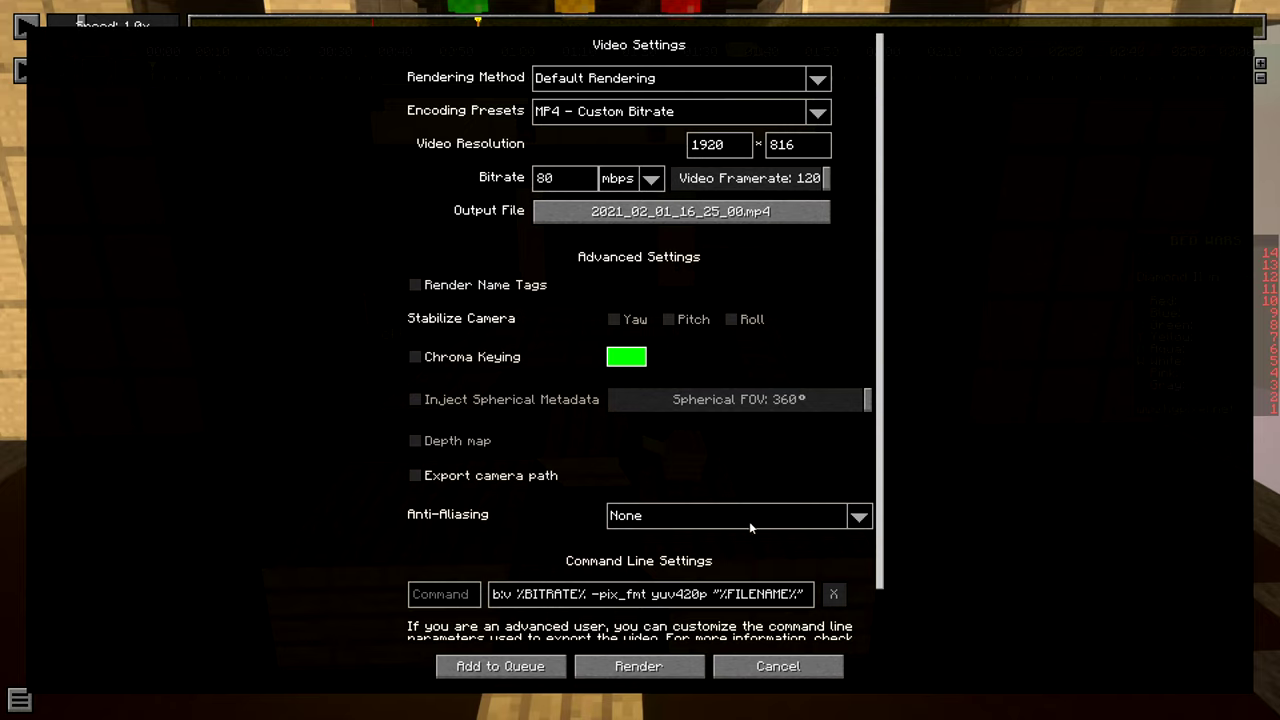
pyautogui.click(639, 666)
pyautogui.click(497, 616)
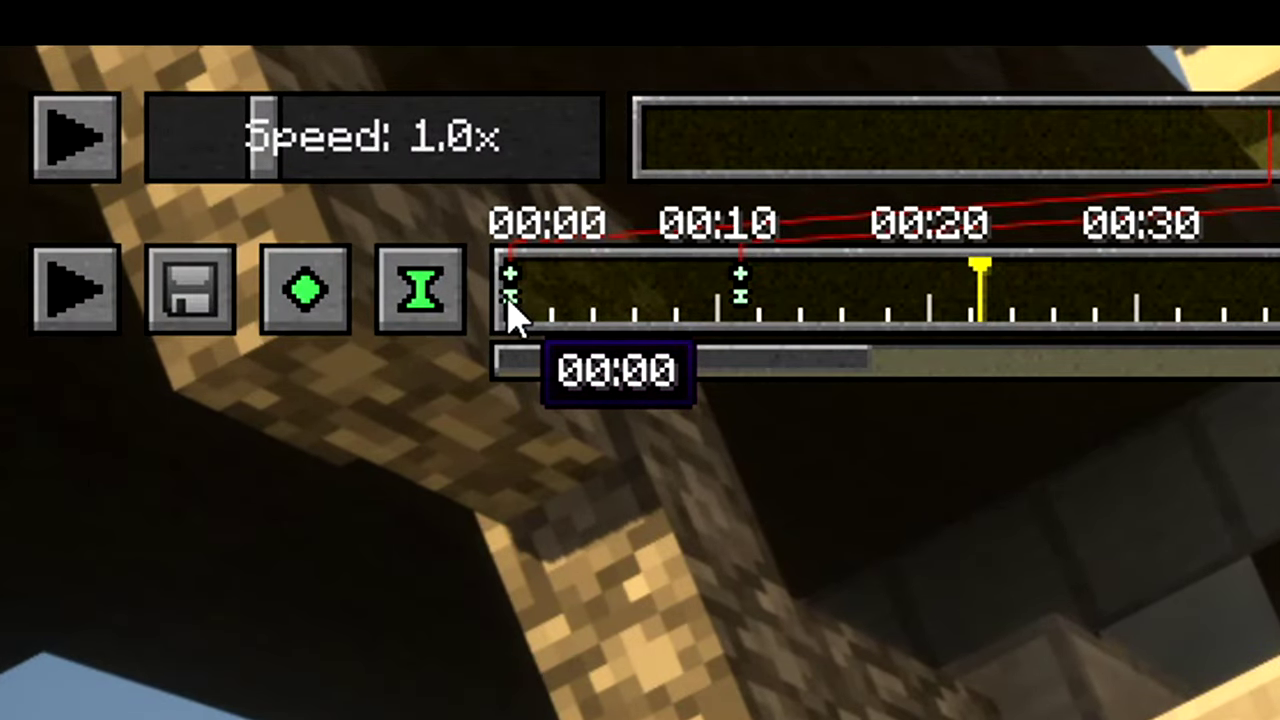
# - Remove the time and position keyframes at 00:00 and about 00:11 from the camera path timeline
pyautogui.click(510, 313)
pyautogui.click(447, 298)
pyautogui.click(511, 276)
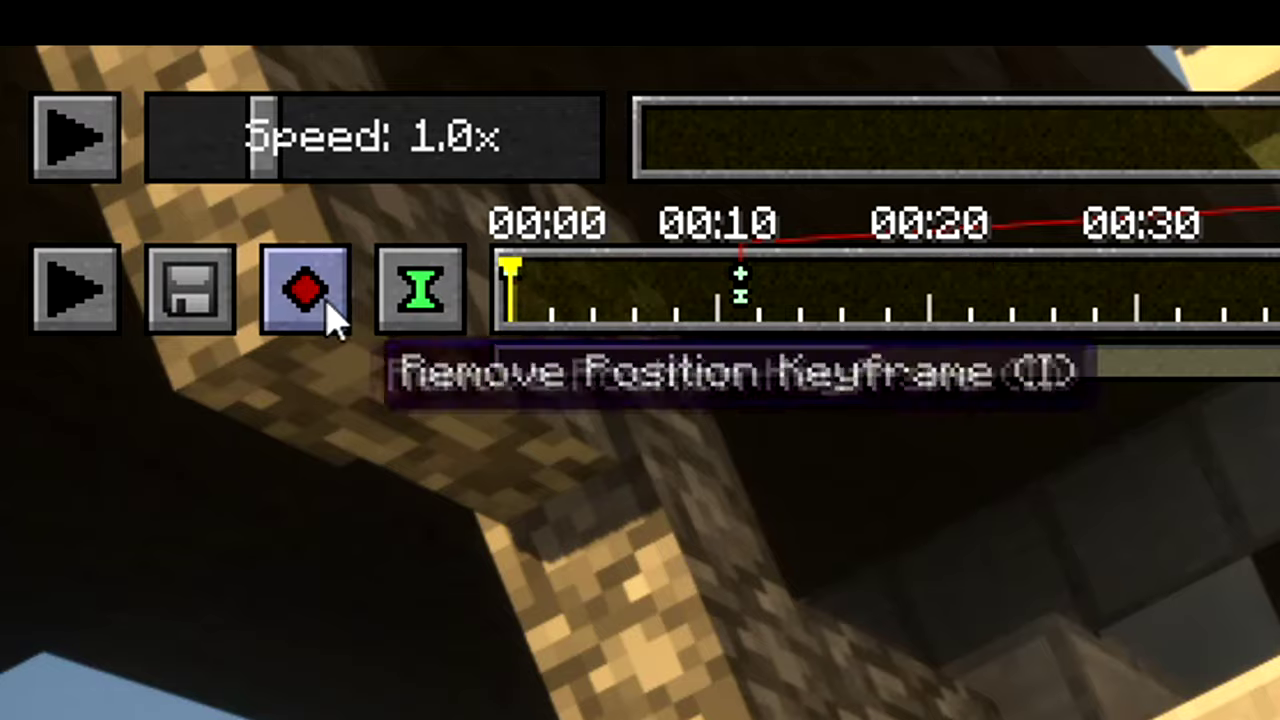
pyautogui.click(305, 300)
pyautogui.click(740, 280)
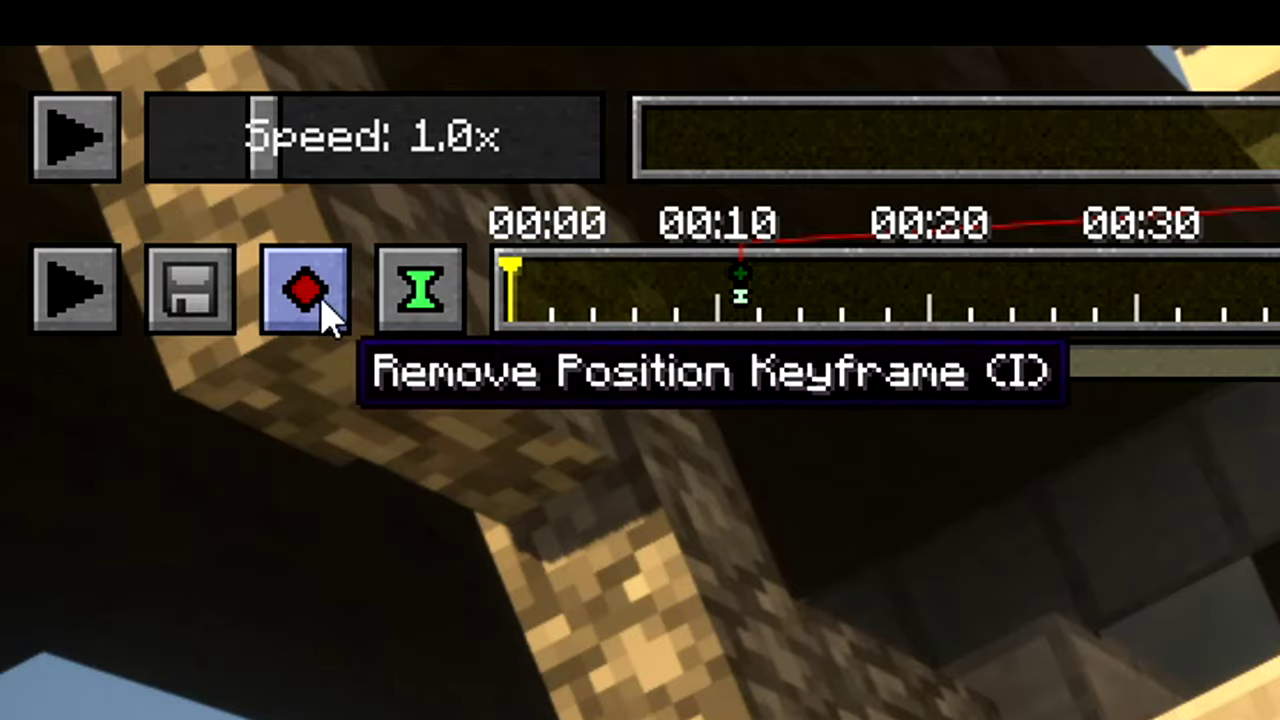
pyautogui.click(325, 310)
pyautogui.click(740, 297)
pyautogui.click(418, 300)
# - Set the keyframe cursor to 00:00 on the emptied timeline and reposition the camera around the player and the bed
pyautogui.click(660, 315)
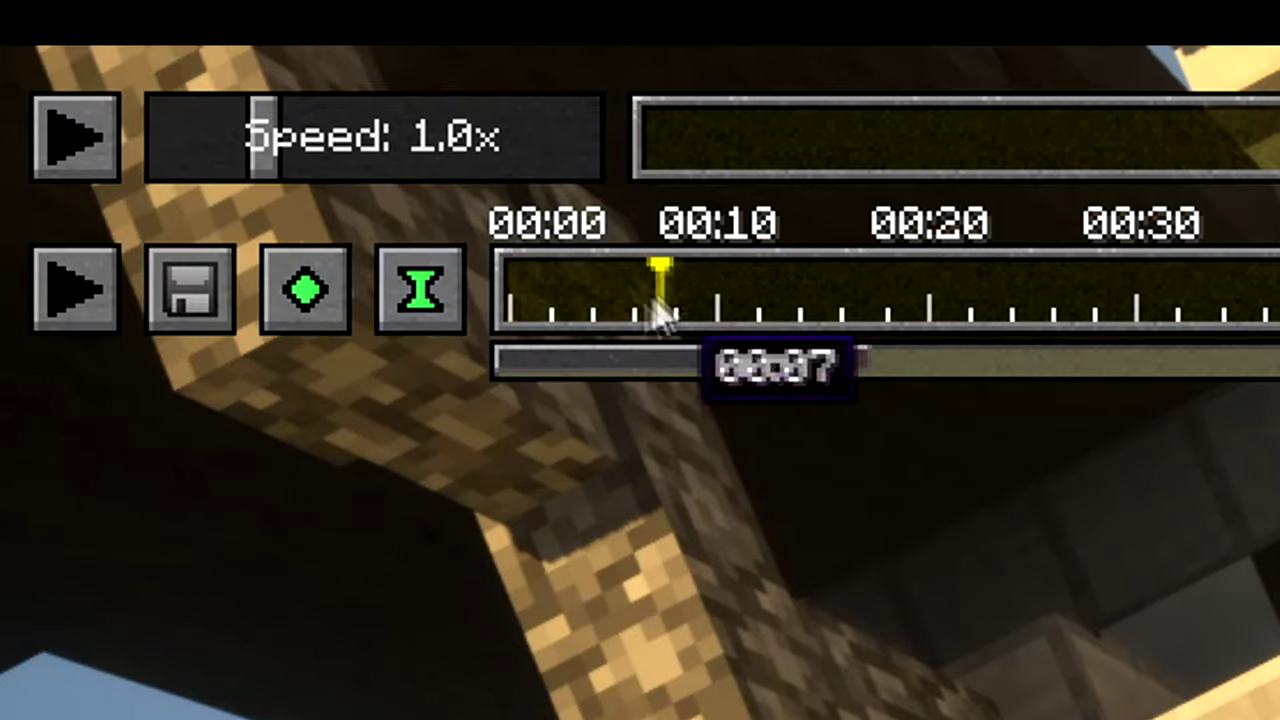
pyautogui.click(510, 312)
pyautogui.press('t')
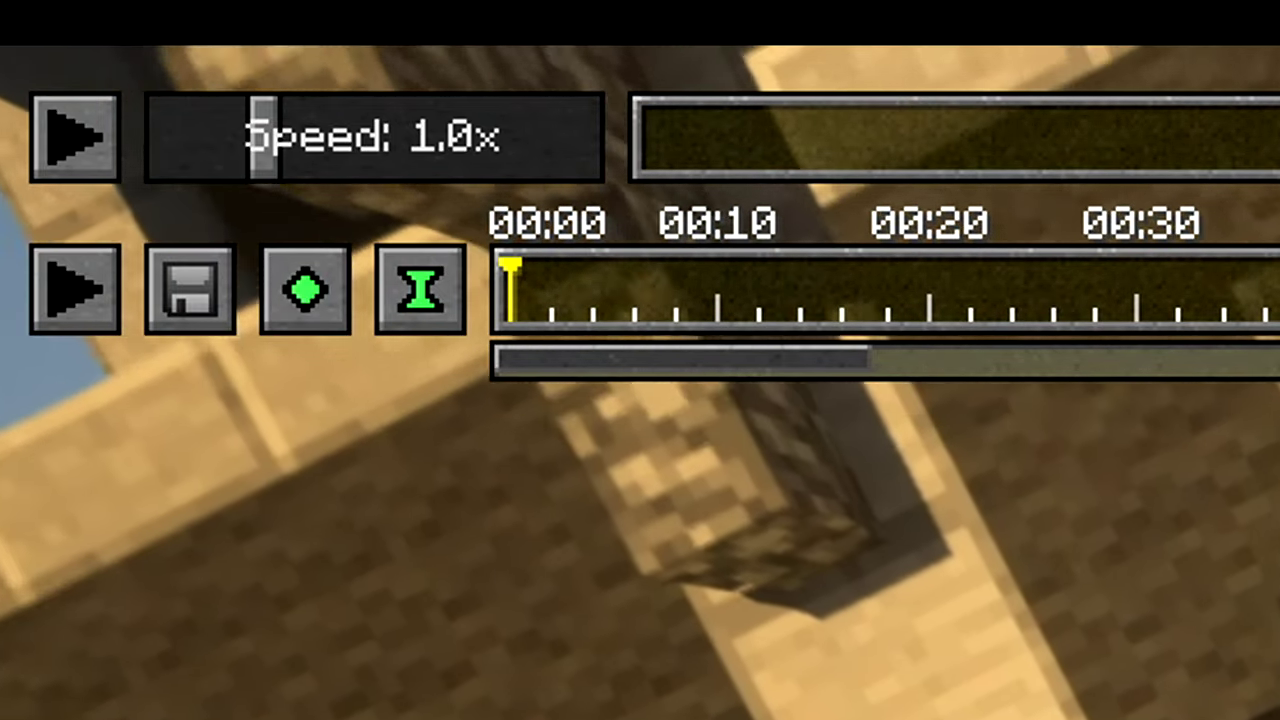
pyautogui.press('t')
pyautogui.click(662, 293)
pyautogui.click(510, 293)
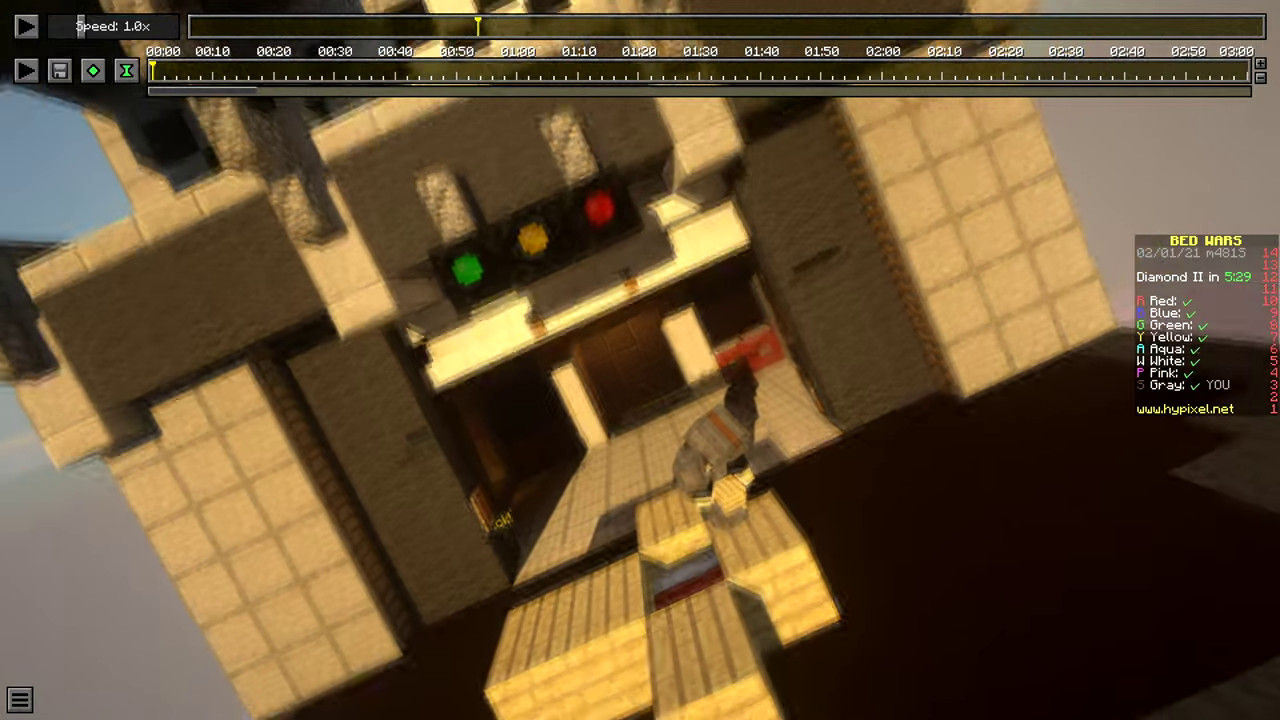
pyautogui.press('s')
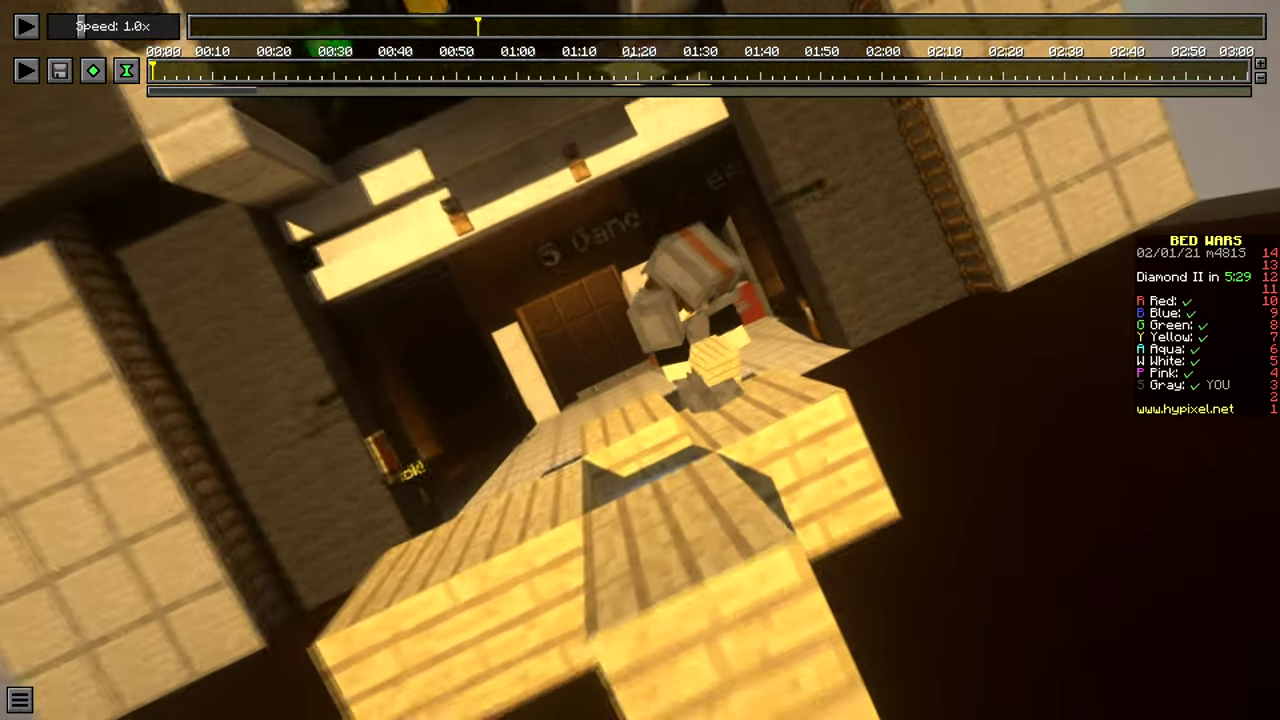